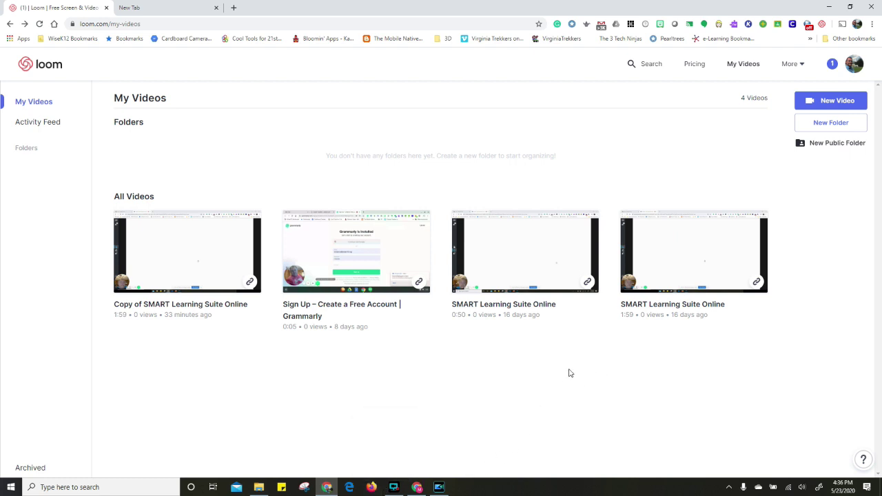
Open the 1:59 "SMART Learning Suite Online" video for trimming and load its preview.
left_click(702, 248)
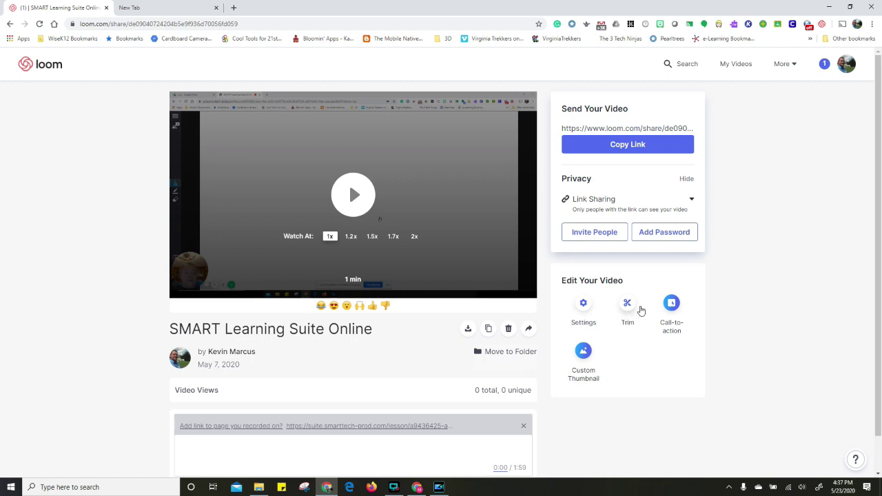
left_click(628, 304)
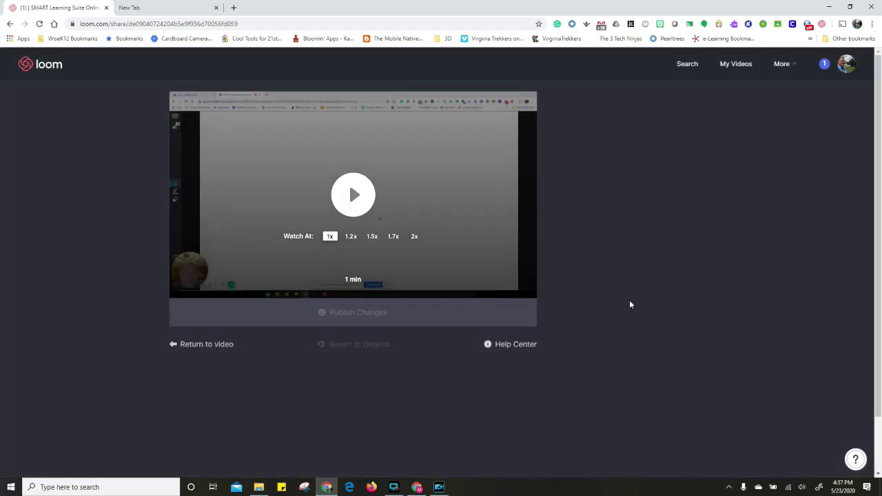
left_click(356, 288)
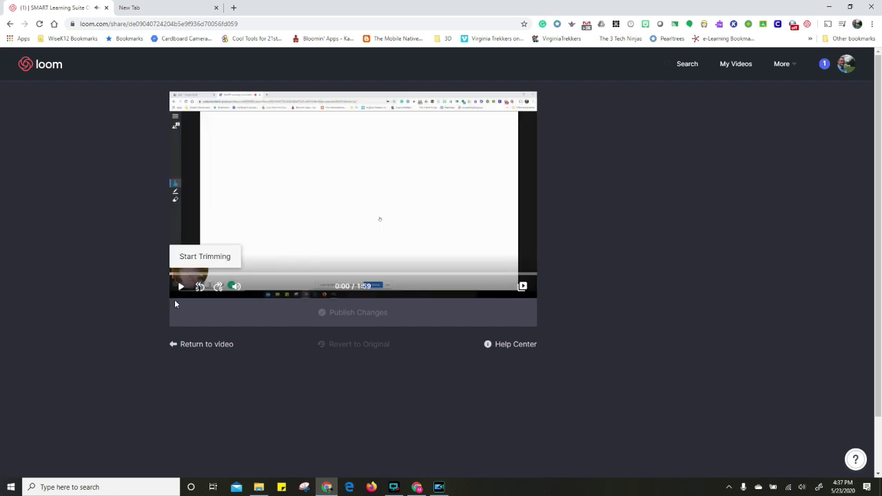
Start a trim selection in the handwritten equations part of the video and set its start time to 1:15.0.
mouse_move(288, 286)
left_click(329, 277)
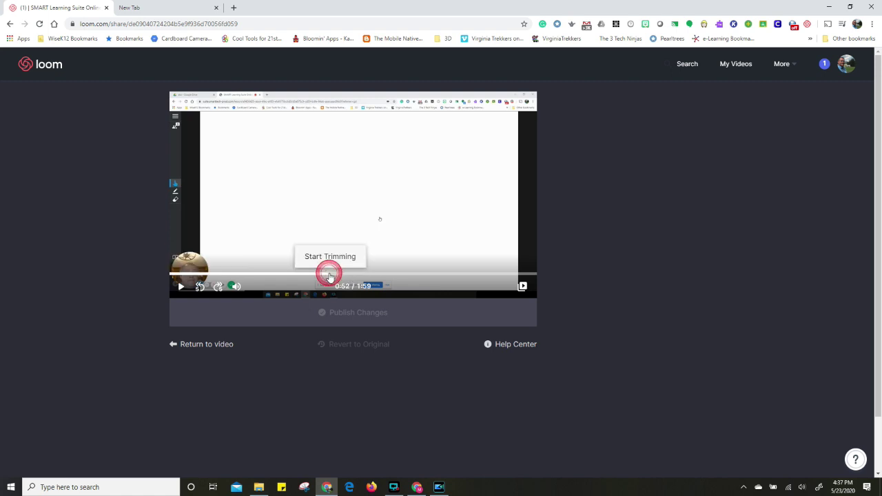
left_click(329, 278)
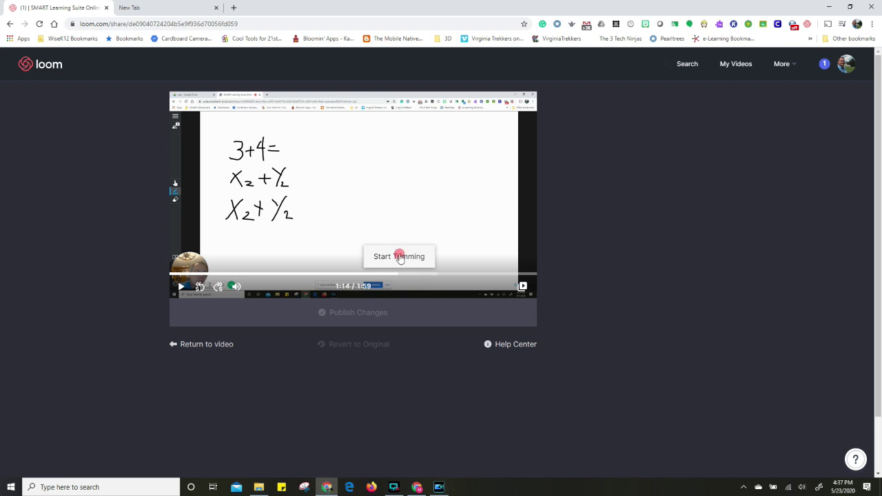
left_click(399, 257)
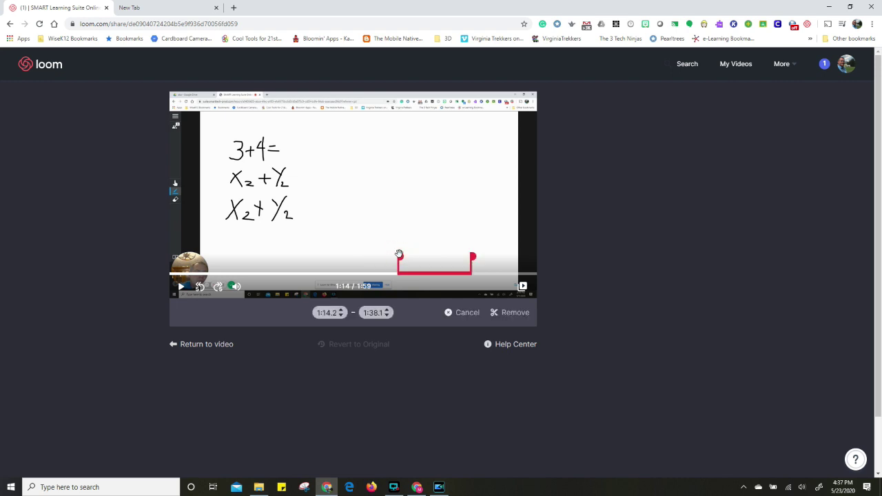
left_click(341, 310)
left_click(341, 310)
left_click(342, 310)
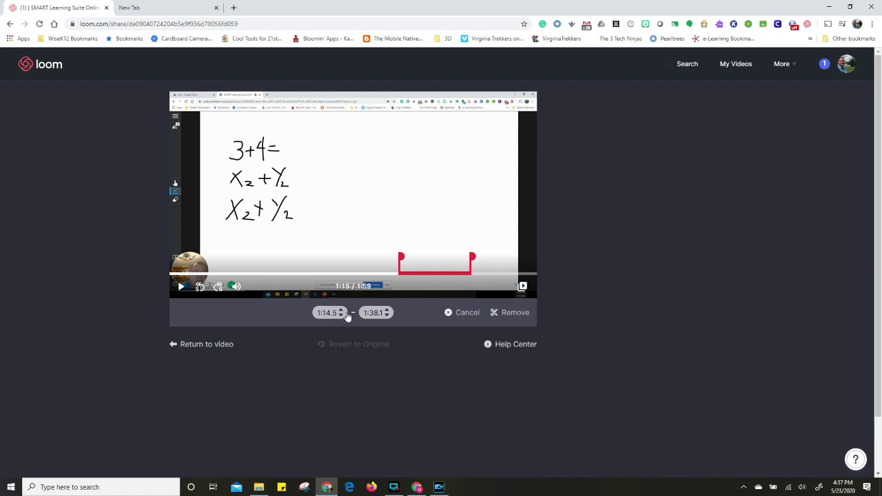
left_click(342, 310)
left_click(341, 310)
left_click(342, 311)
left_click(342, 311)
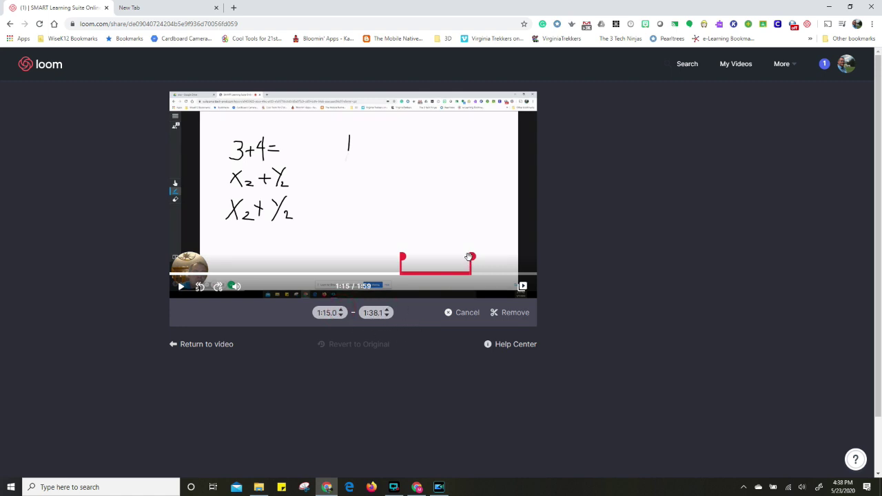
Set the trim selection's end time to 1:20.0 and remove that section from the video.
left_click_drag(471, 257, 421, 275)
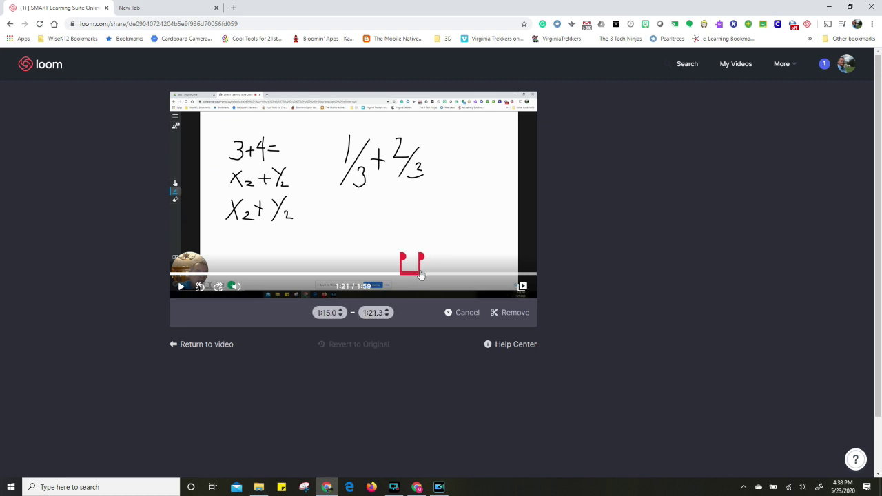
left_click(387, 316)
left_click(387, 316)
left_click(386, 315)
left_click(387, 316)
left_click(387, 316)
left_click(387, 315)
left_click(387, 316)
left_click(387, 316)
left_click(387, 316)
left_click(388, 316)
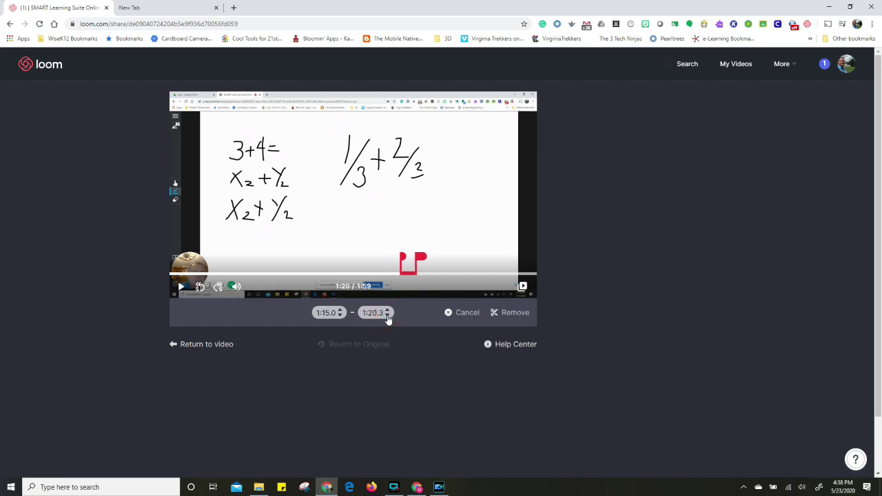
left_click(387, 316)
left_click(387, 315)
left_click(387, 316)
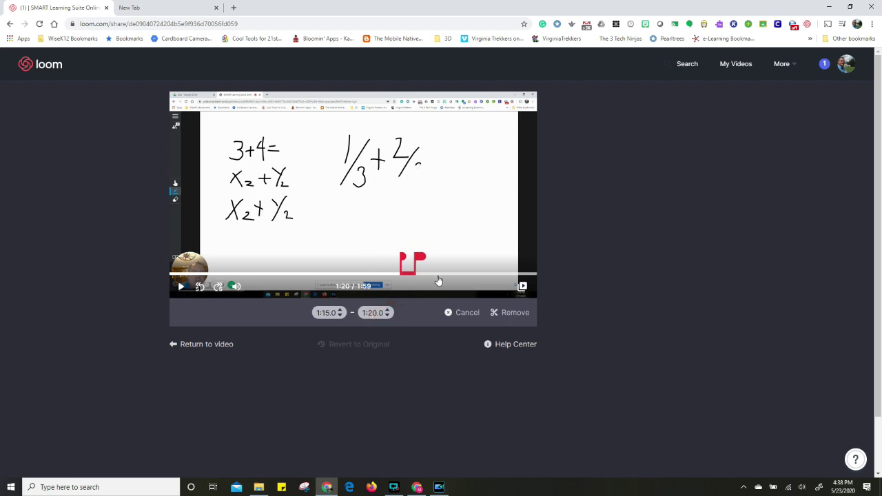
left_click(513, 314)
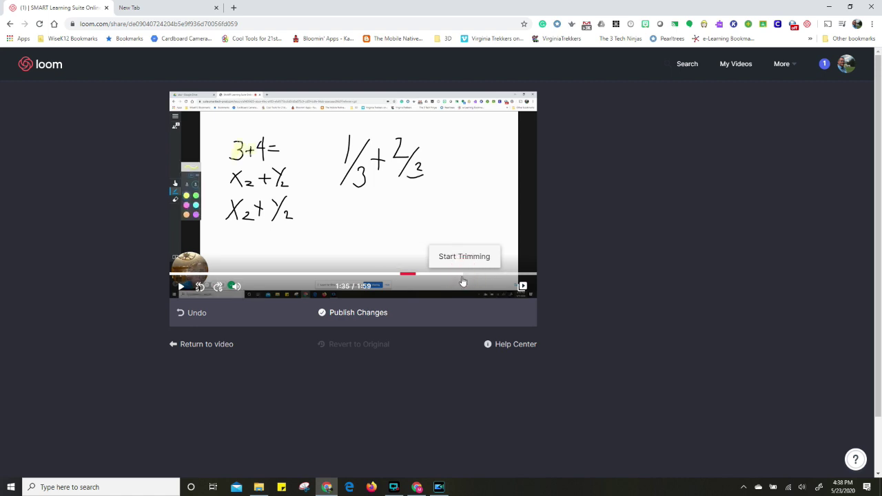
Remove a second section from about 1:35.4 to 1:41.2 and publish the changes.
left_click(465, 256)
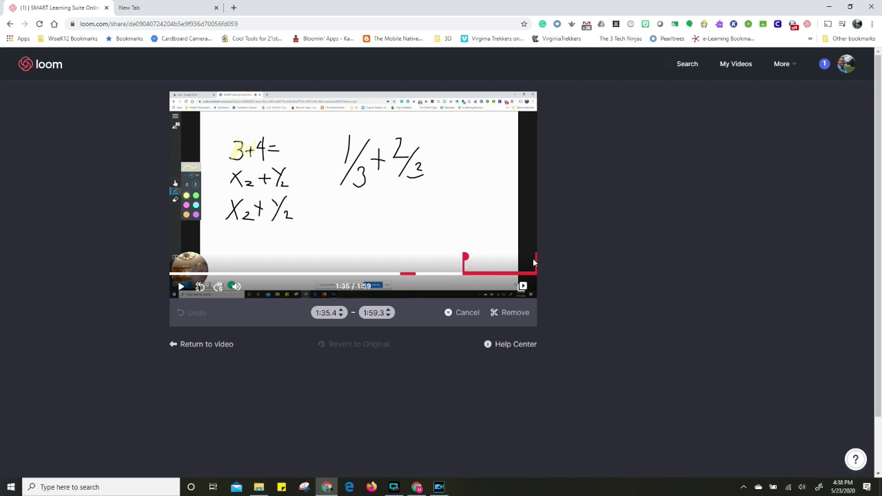
left_click_drag(535, 257, 480, 260)
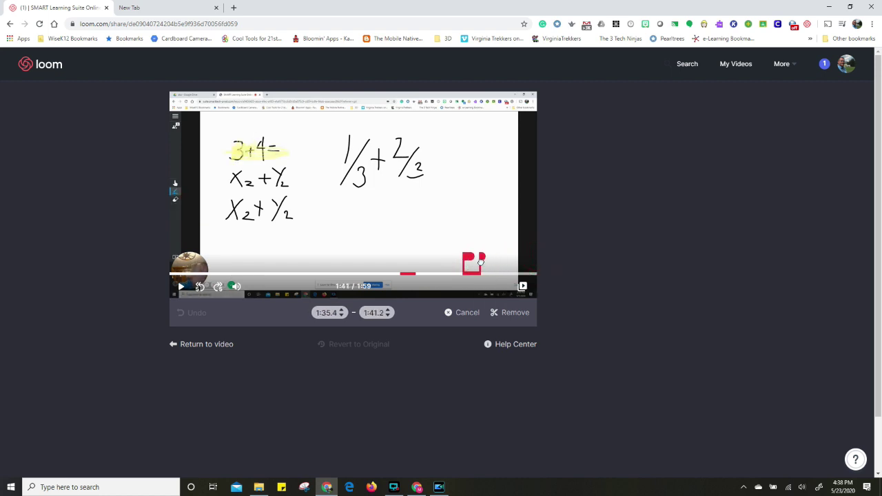
left_click(515, 314)
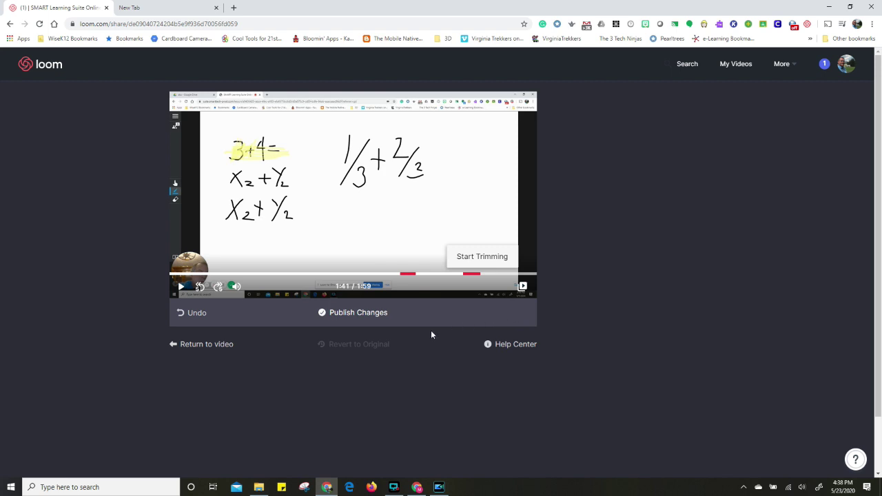
left_click(357, 314)
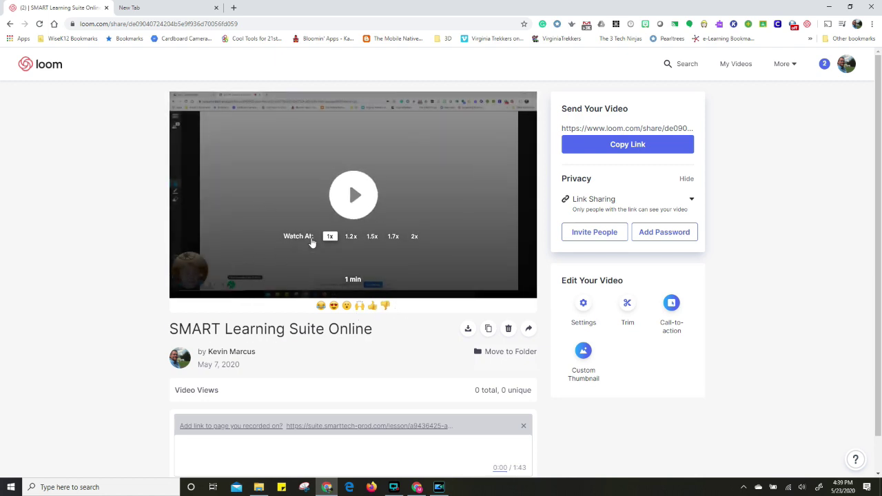
Play the trimmed video and skip ahead to check playback around the removed sections.
left_click(352, 194)
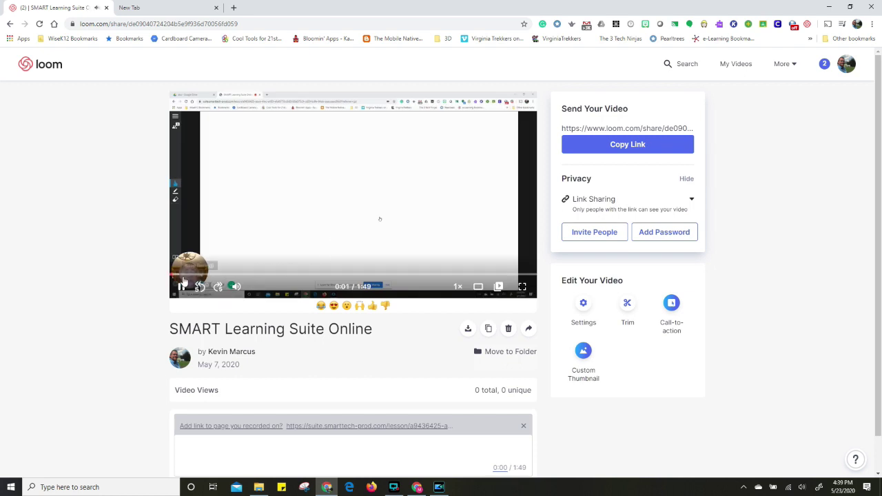
left_click_drag(177, 274, 423, 273)
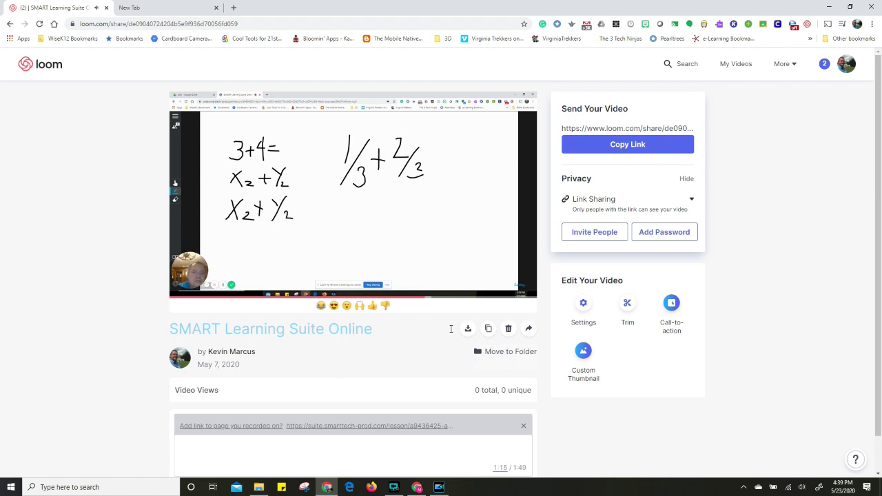
mouse_move(369, 277)
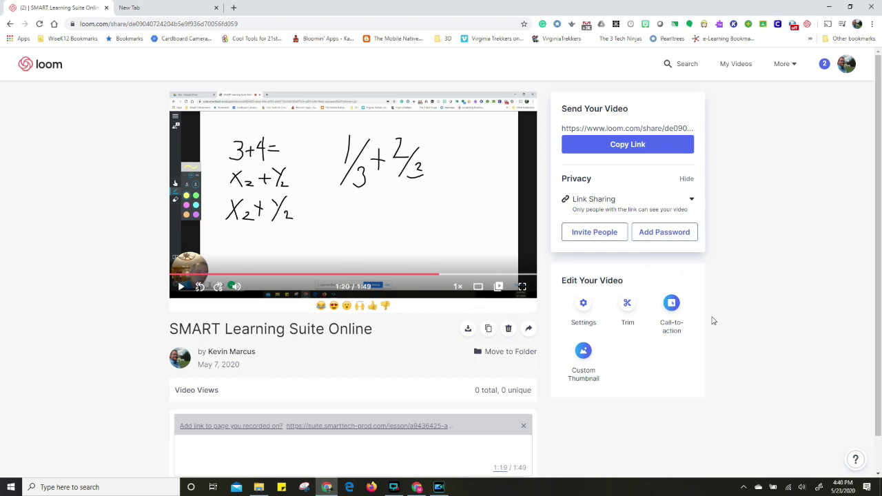
Revert the trimmed video to its original version, deleting all edits, and play the restored video.
left_click(627, 305)
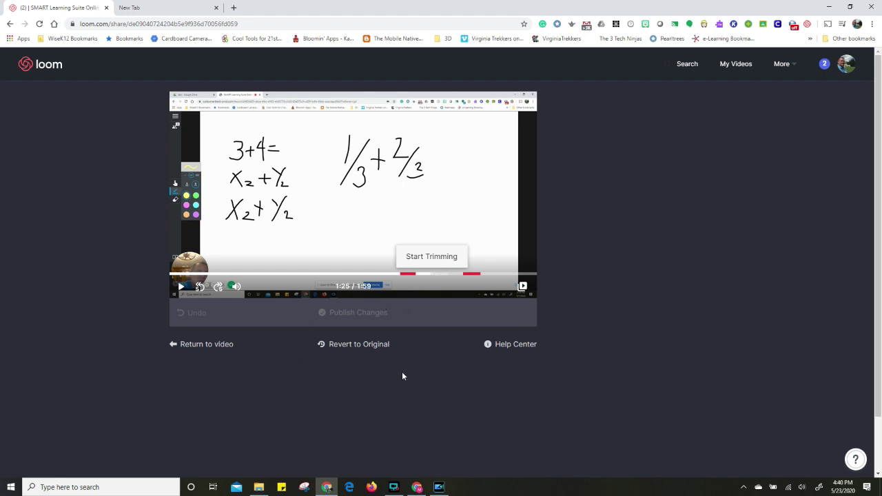
left_click(365, 347)
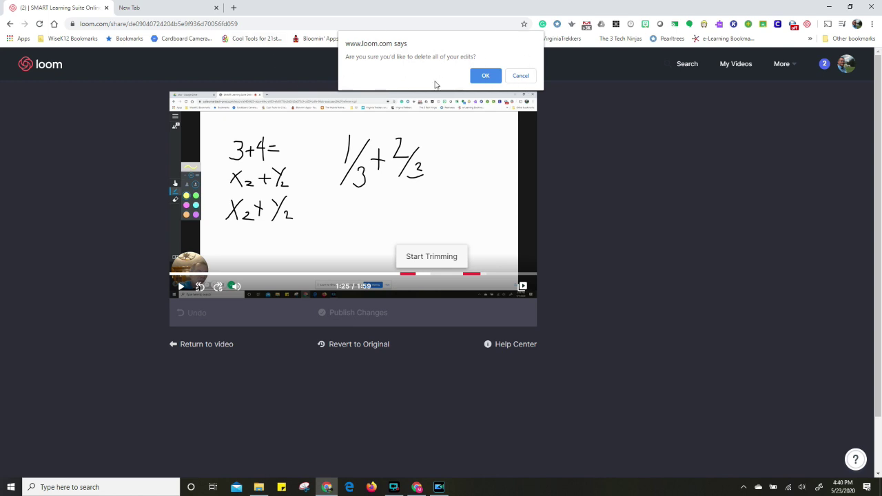
left_click(488, 76)
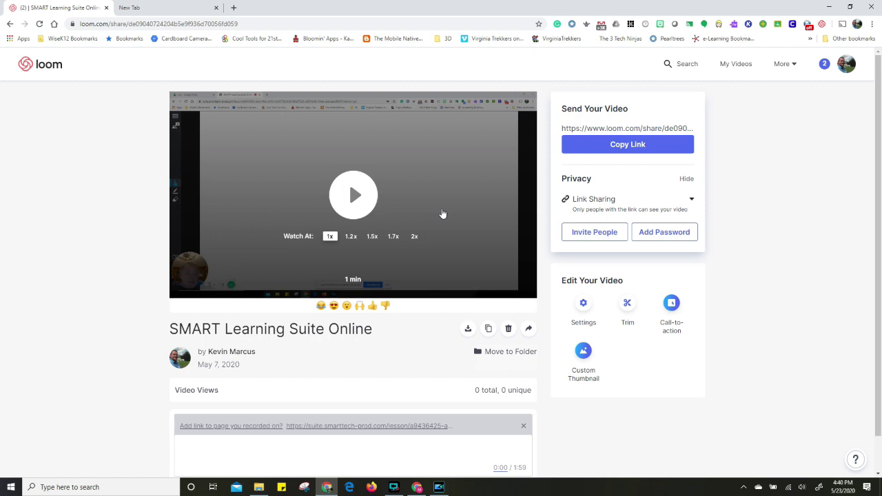
left_click(364, 200)
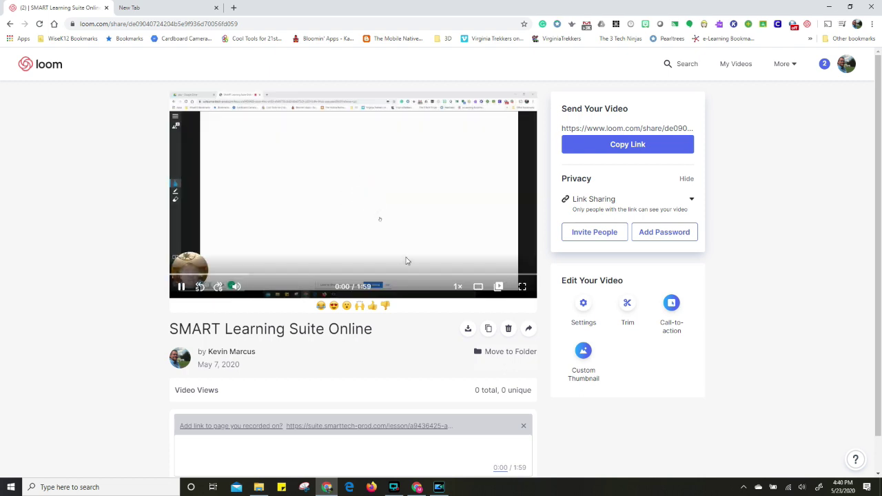